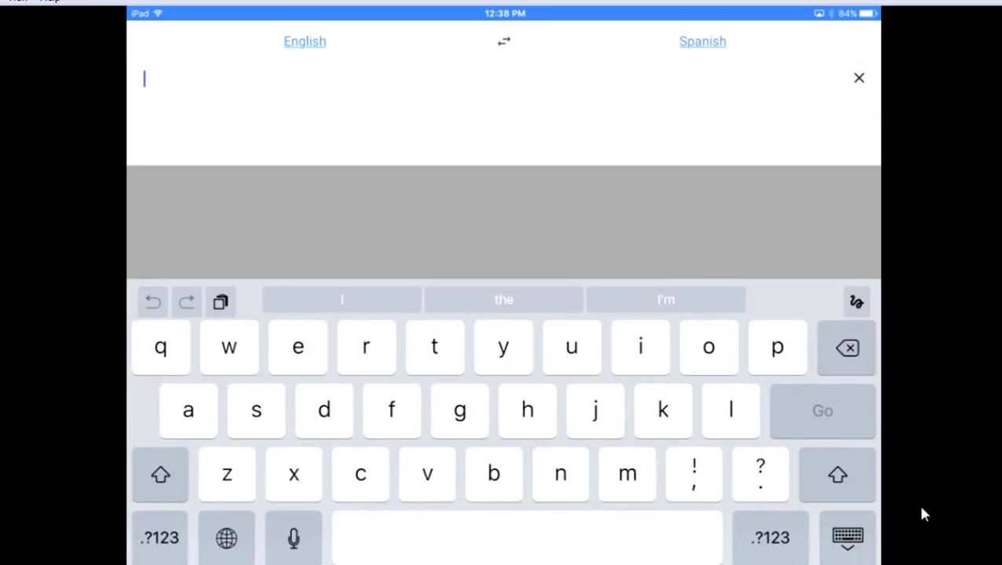
Enter 'the tree has apples growing on it' in the English field to translate into Spanish
text(the )
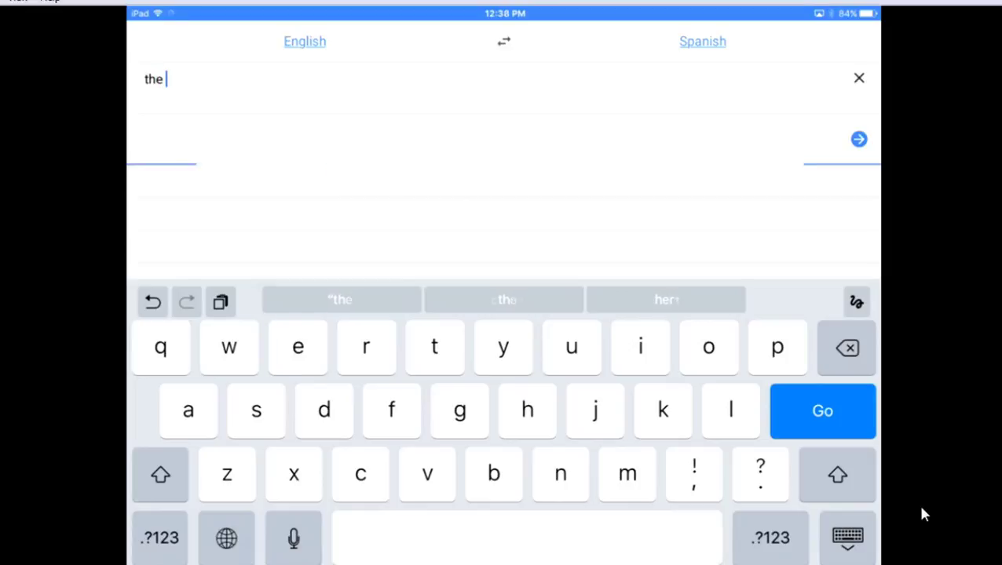
text(tree h)
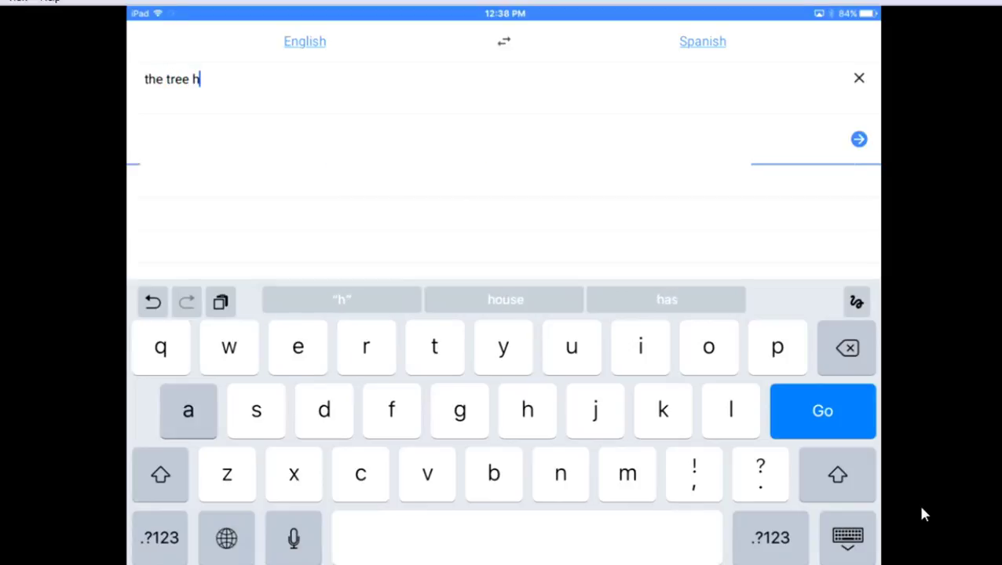
text(as appl)
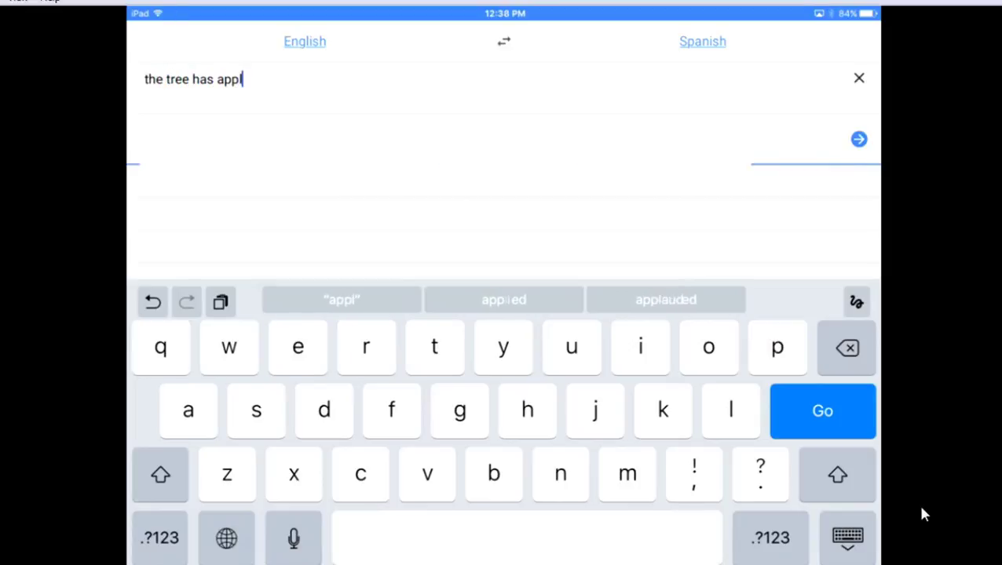
text(es gro)
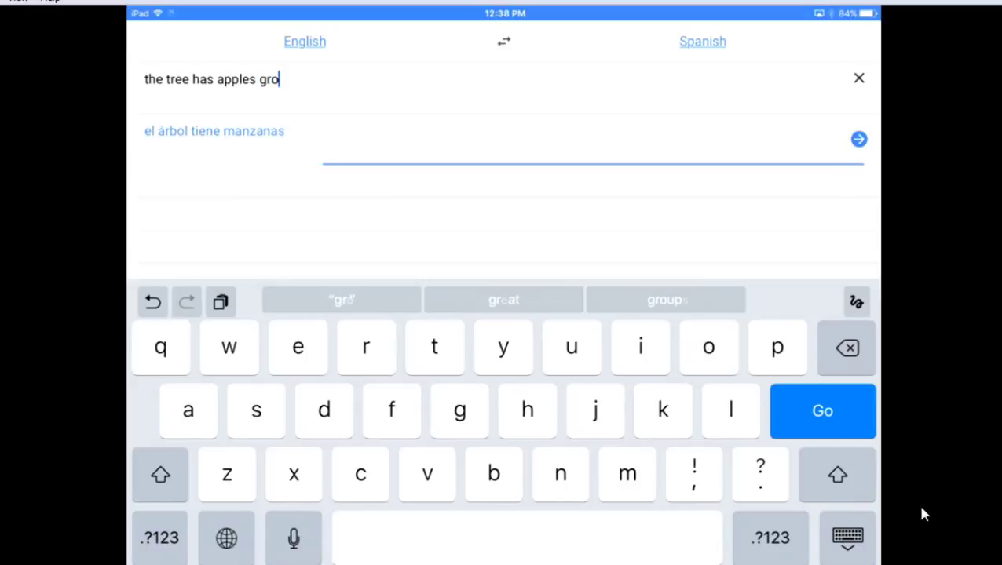
text(wing )
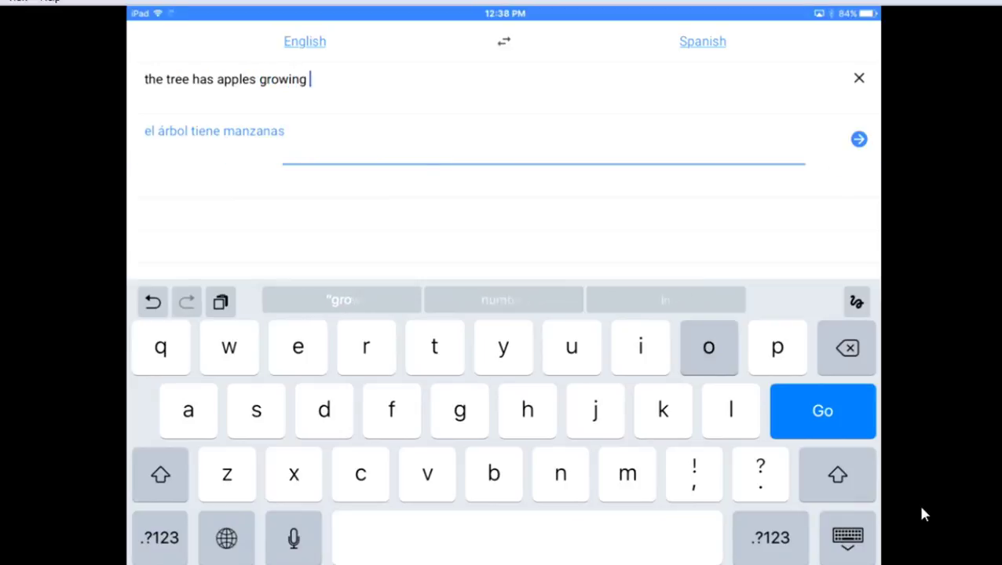
text(on it)
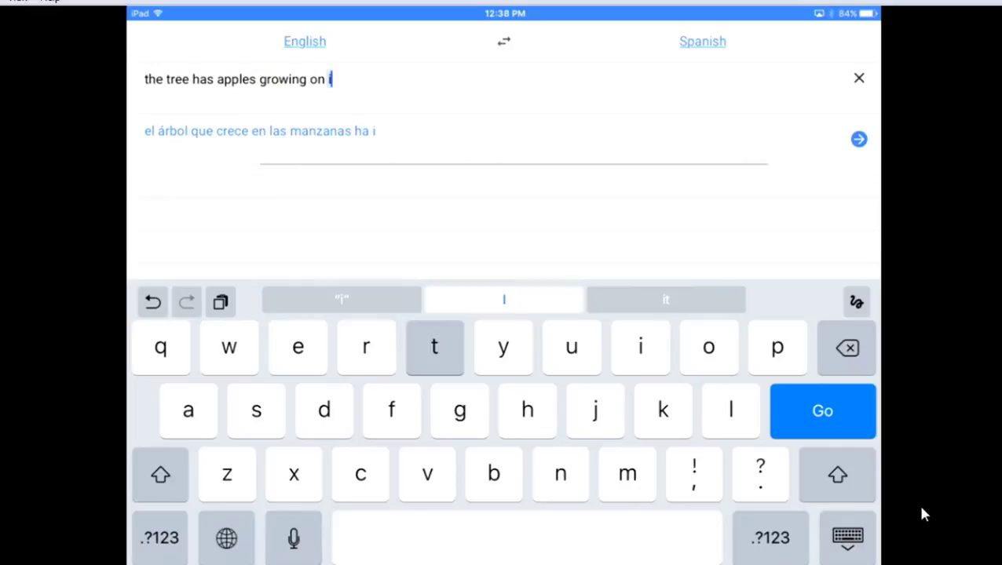